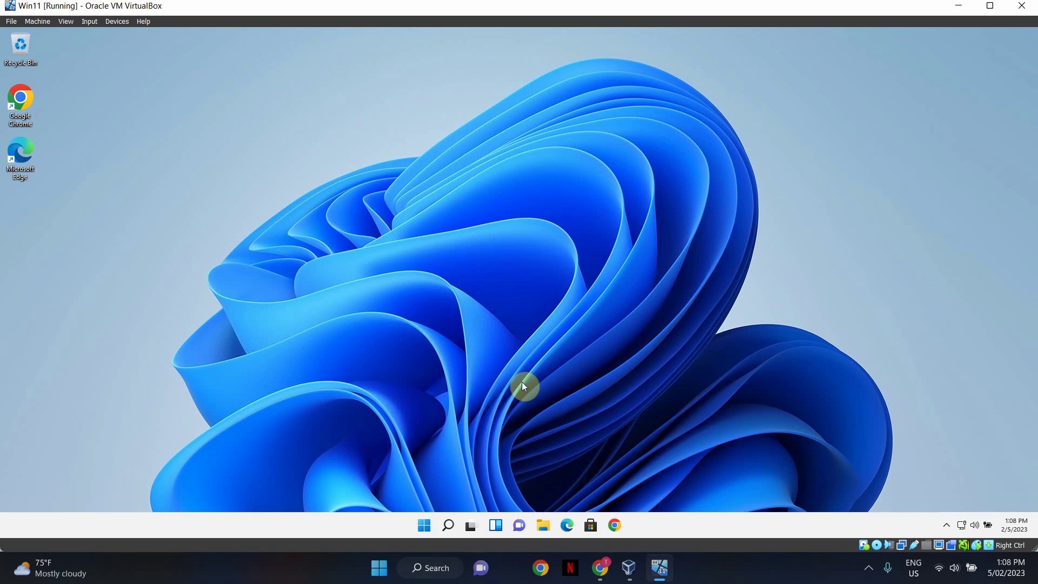
Bring the host Chrome admin pages back and scroll the Entra All devices table to confirm VM1CLOUD
click(600, 568)
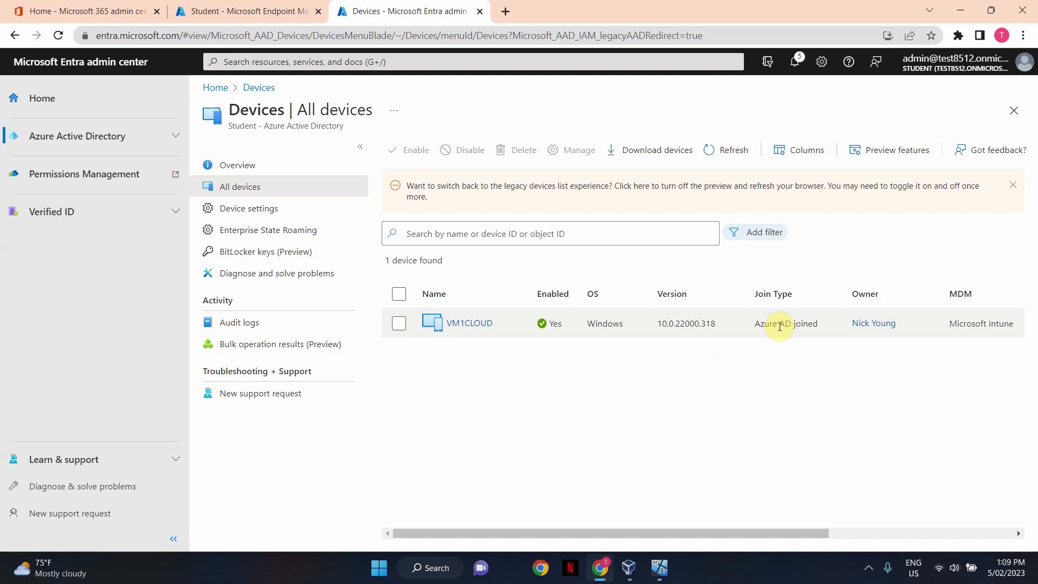
drag(811, 533, 923, 539)
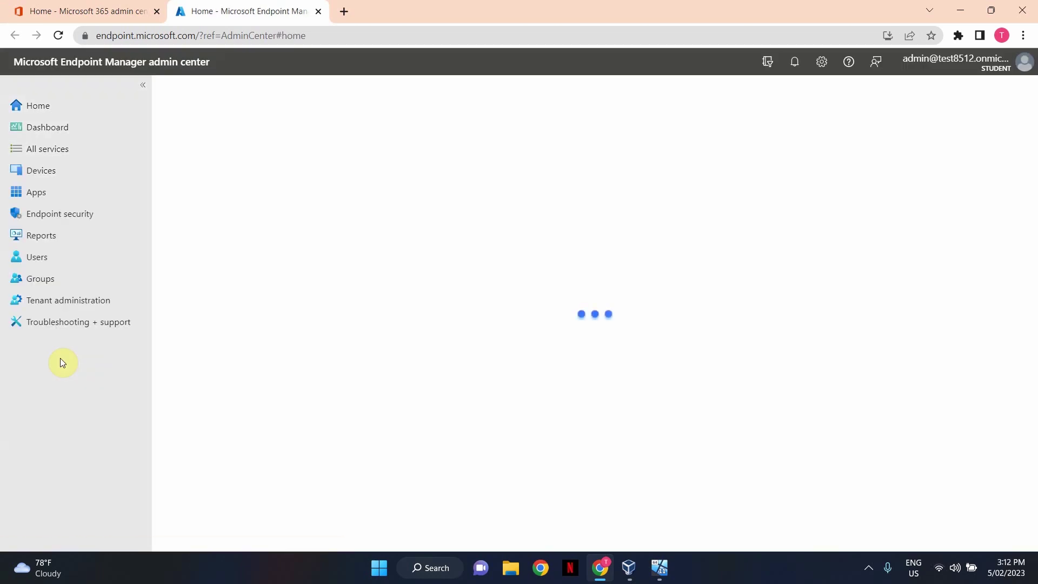
Go to the Devices area and open the Configuration profiles list
click(44, 172)
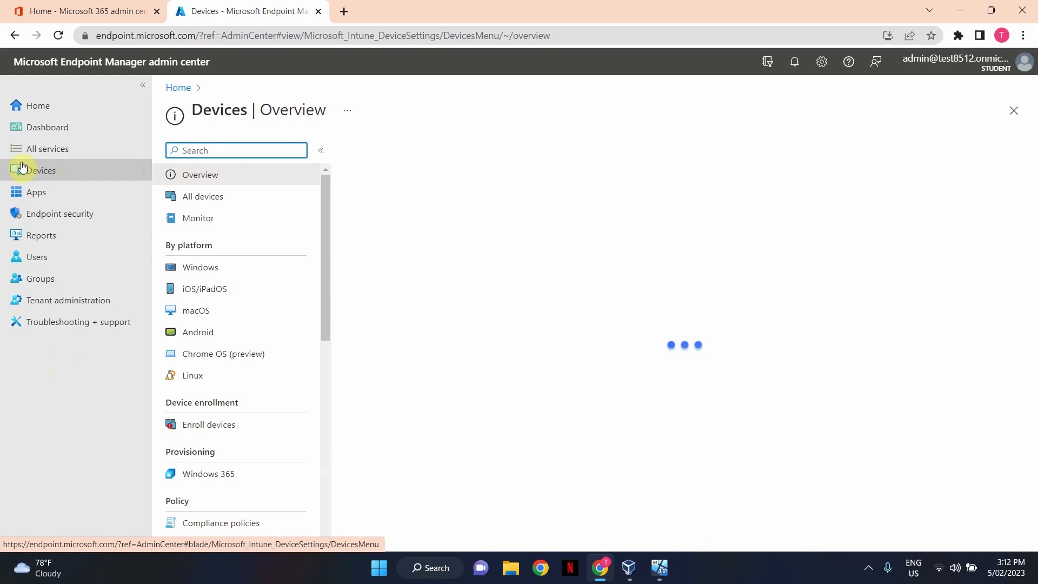
scroll(296, 287, down, 5)
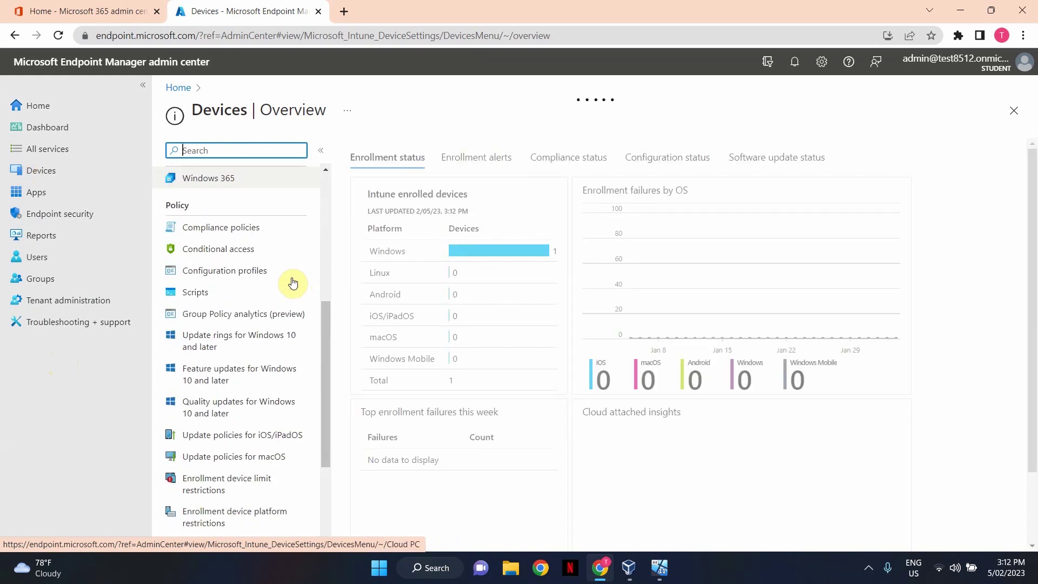
scroll(292, 283, down, 1)
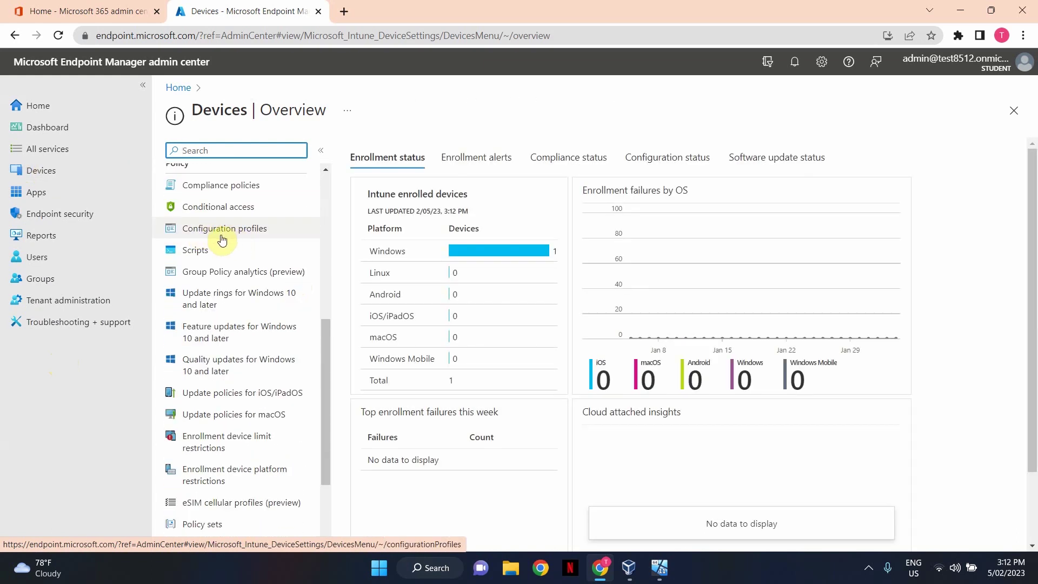
click(252, 232)
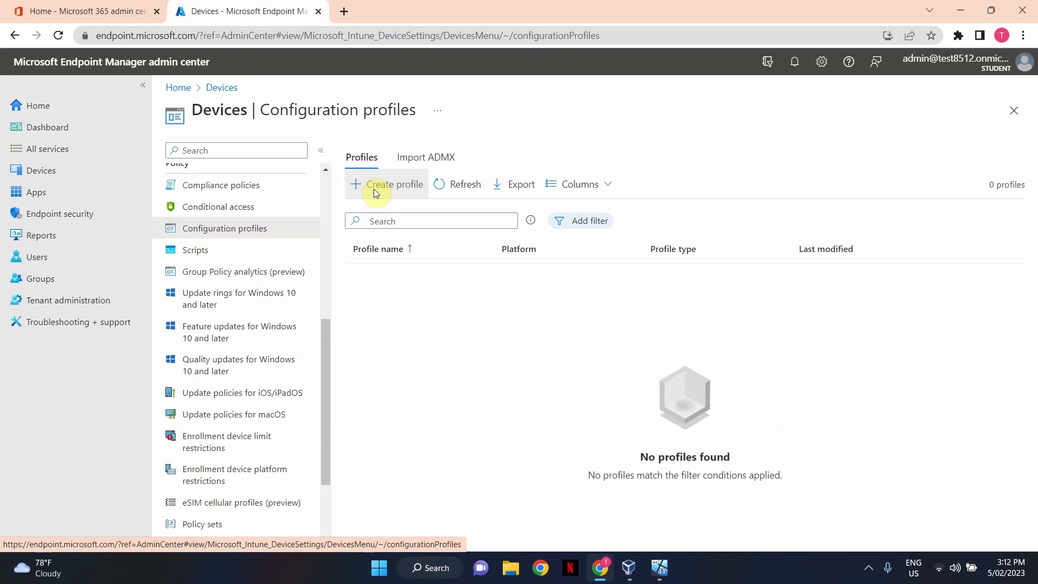
Create a Windows 10 and later Settings catalog profile named 'Blocklist for Chrome and Edge'
click(376, 193)
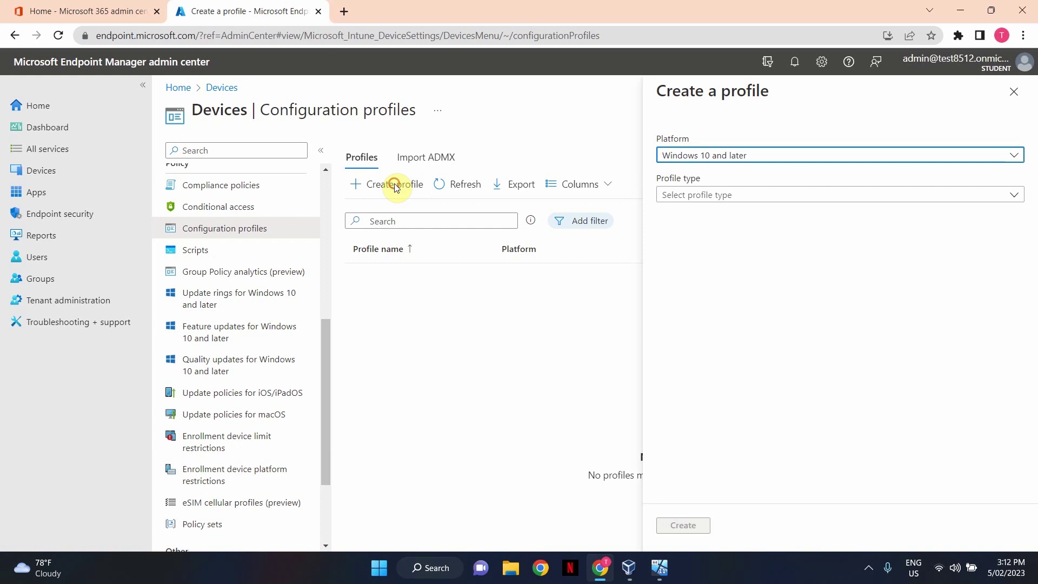
click(698, 203)
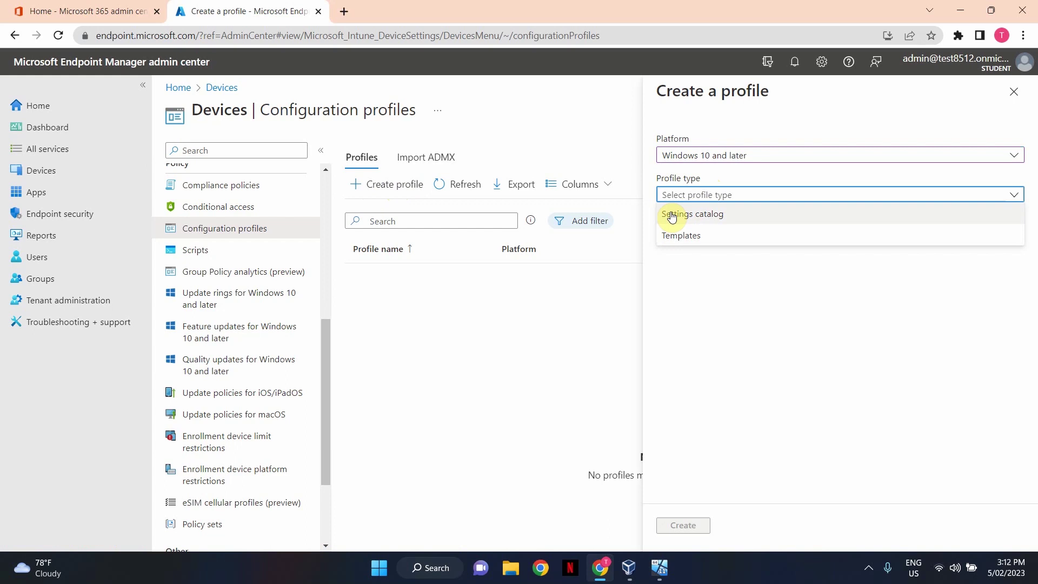
click(672, 216)
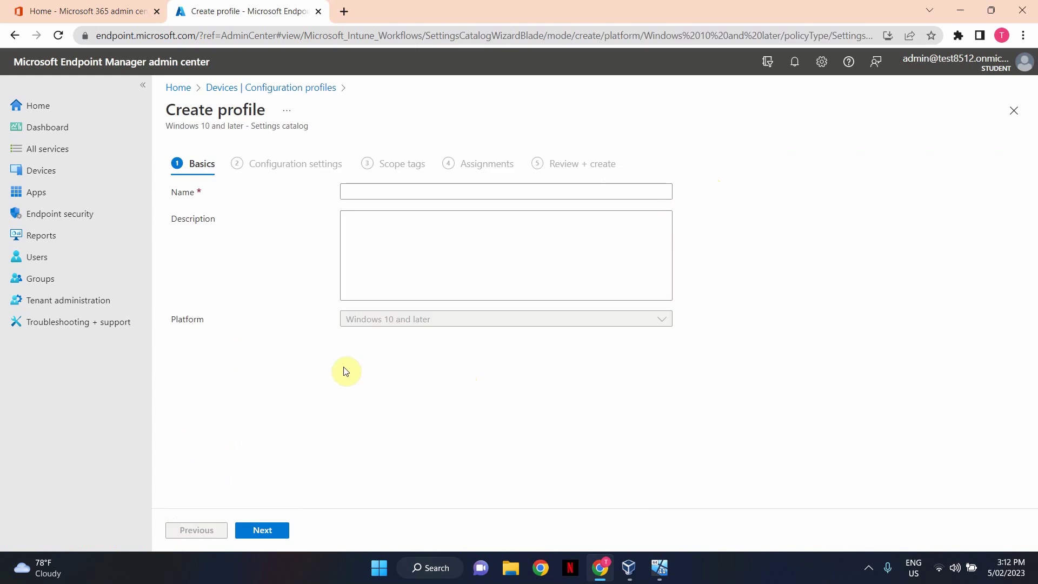
click(368, 191)
click(449, 219)
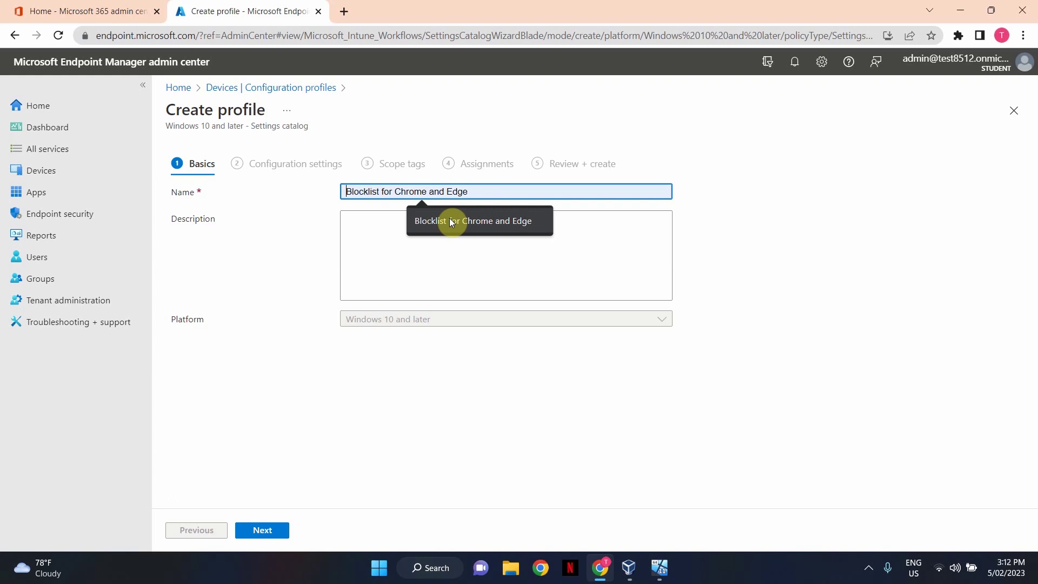
click(450, 221)
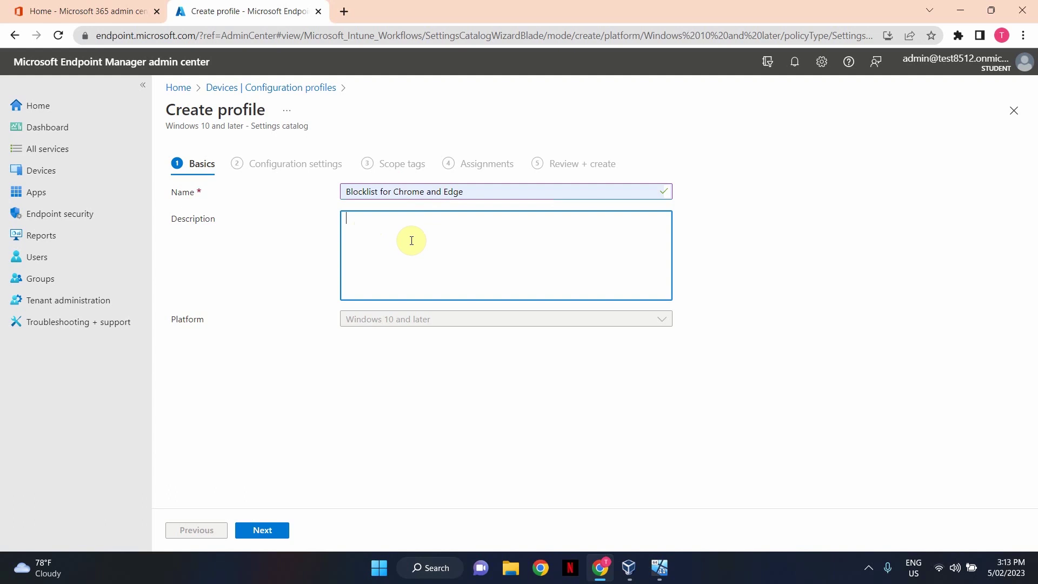
Search the catalog for 'blocklist' and add 'Block access to a list of URLs' for Google Chrome and Microsoft Edge
click(263, 530)
click(206, 355)
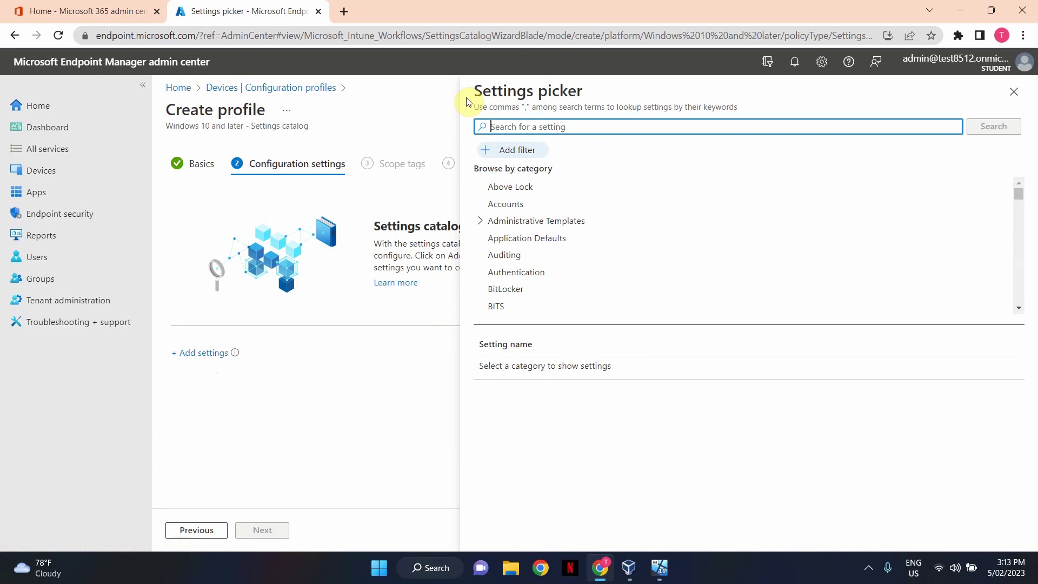
text(blocklist)
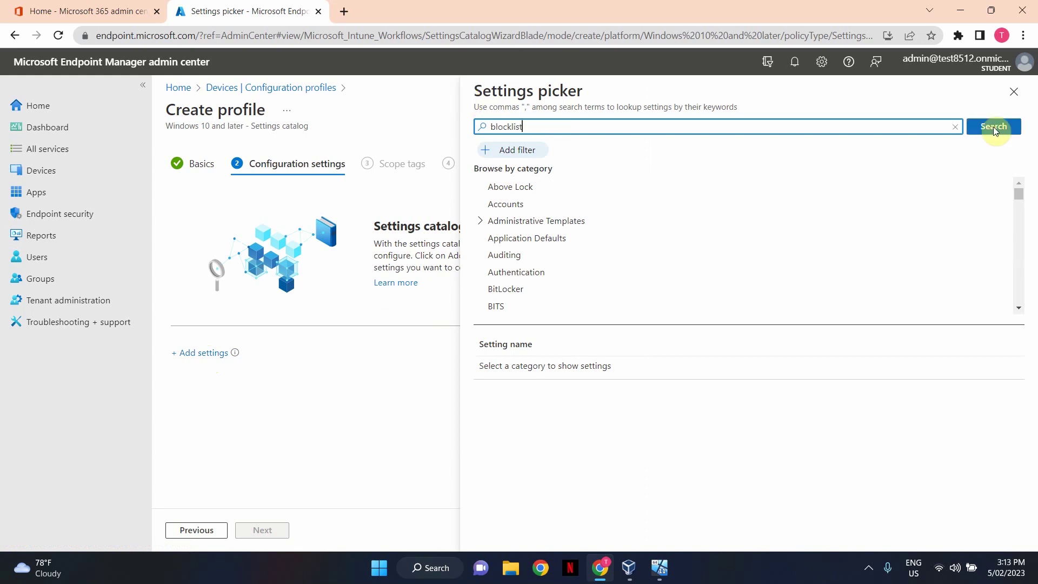
click(993, 126)
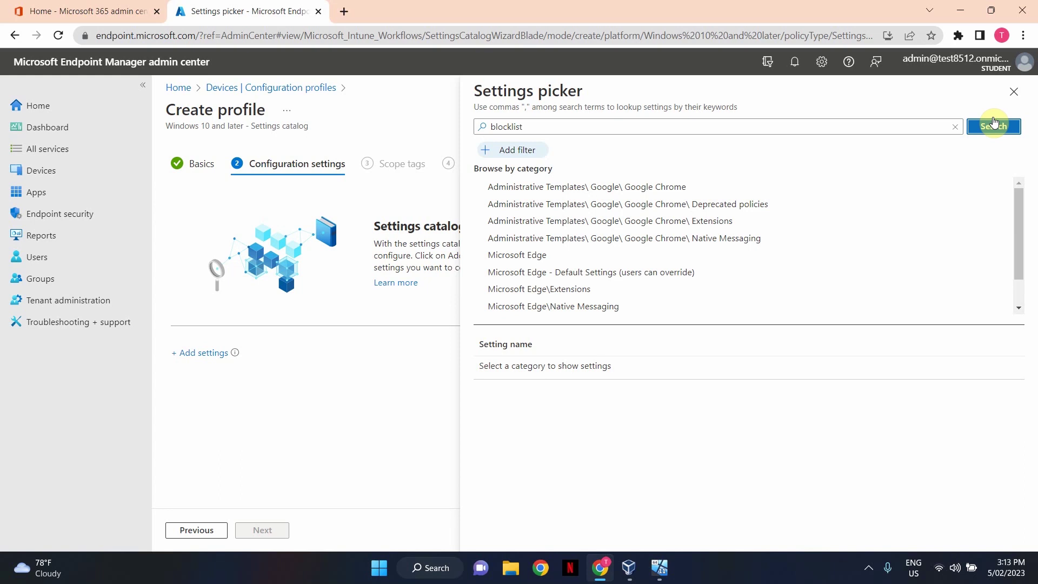
click(655, 188)
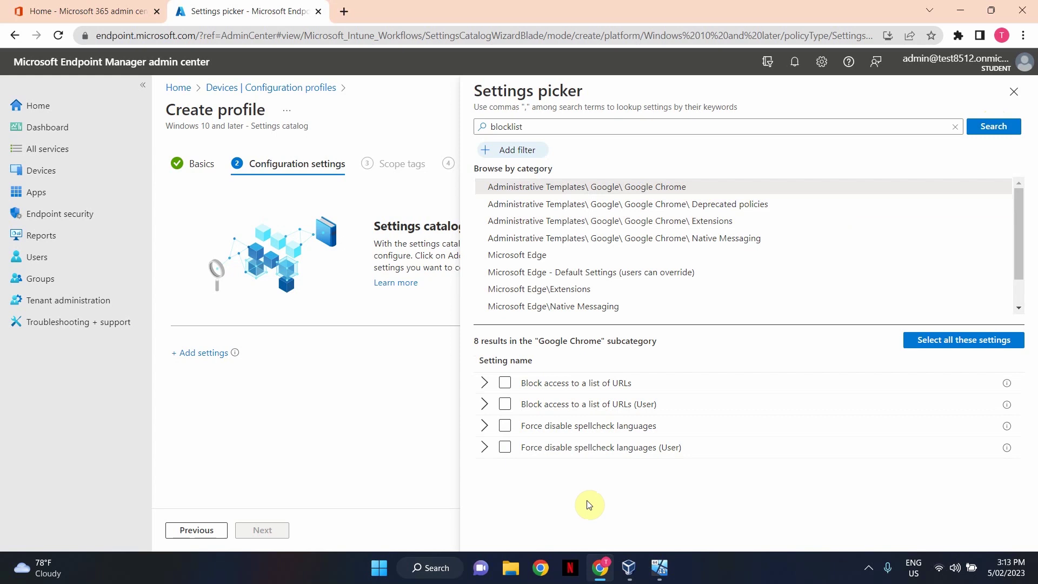
click(505, 383)
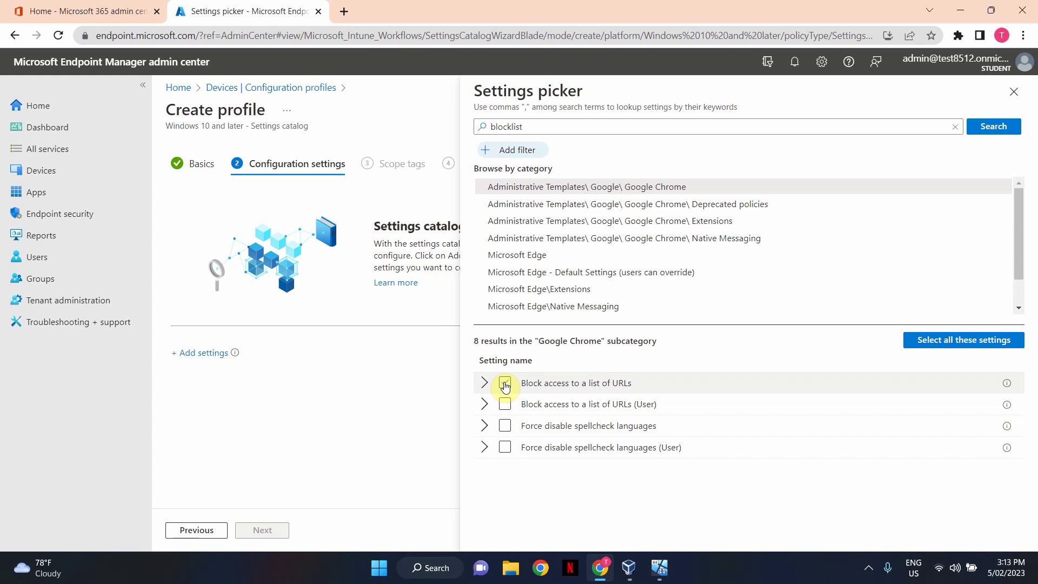
click(533, 256)
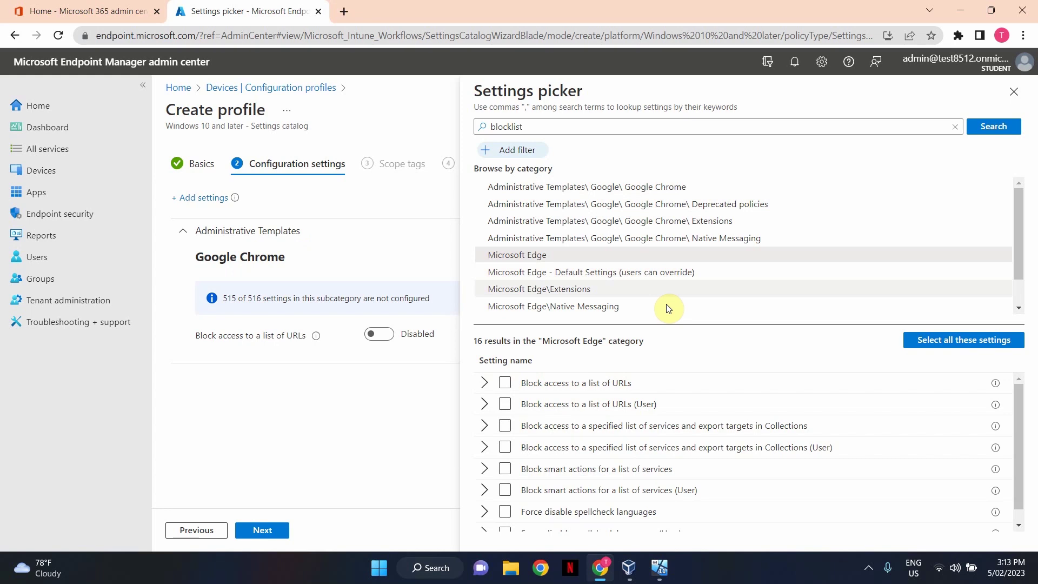
click(1016, 93)
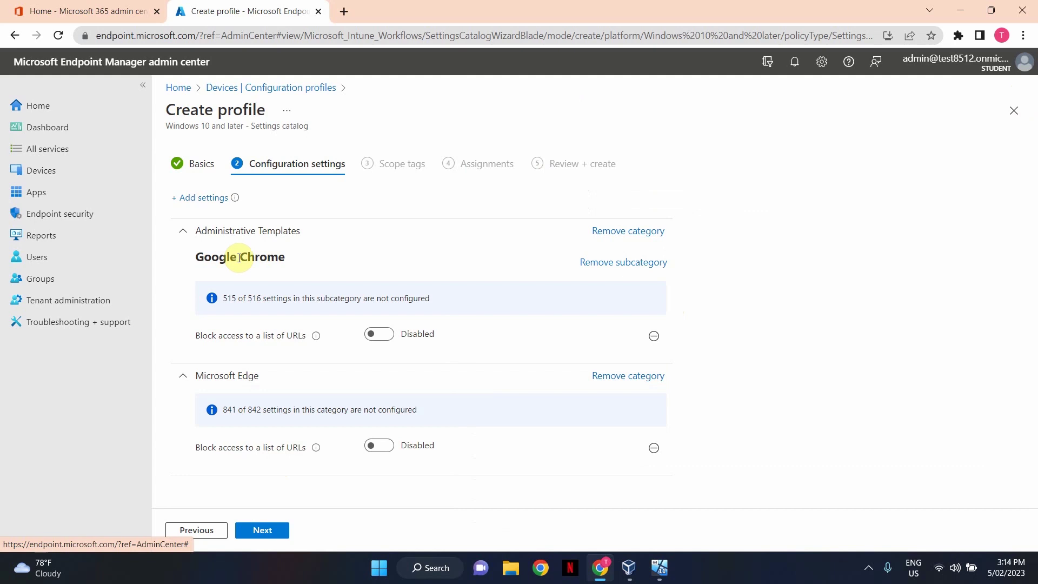
click(379, 333)
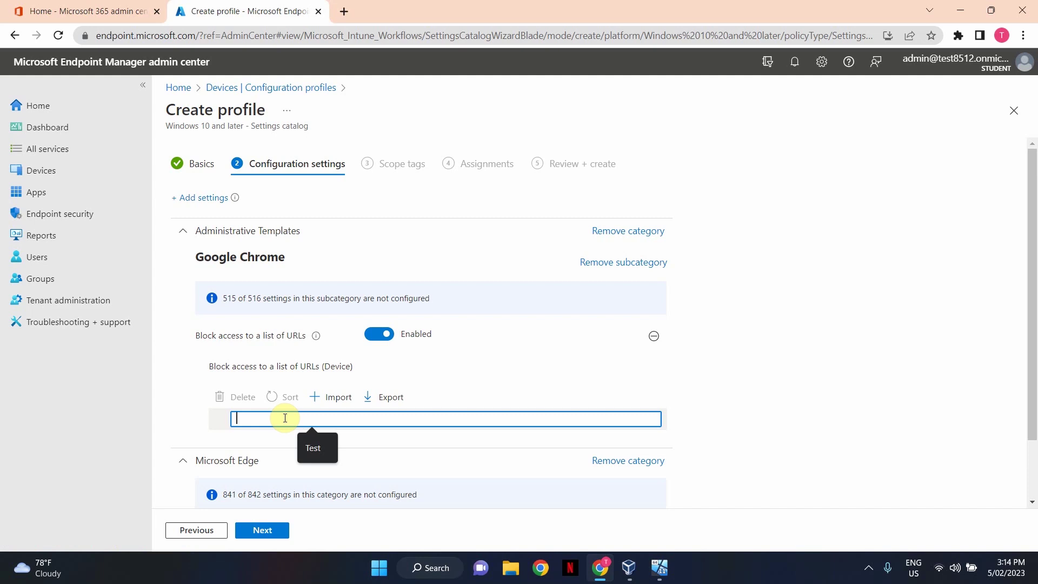
text(www.facebook.com)
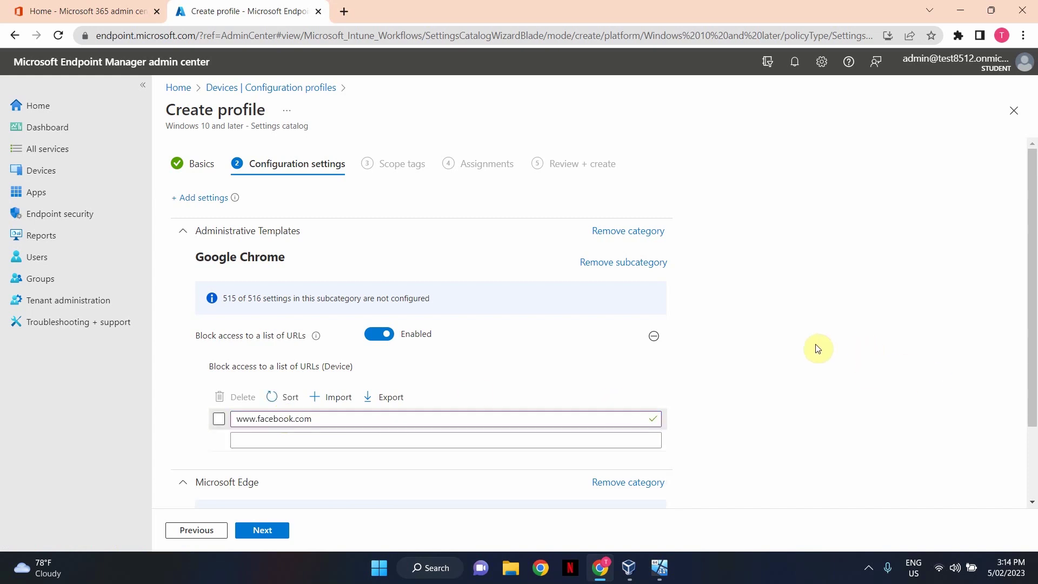
scroll(473, 389, down, 2)
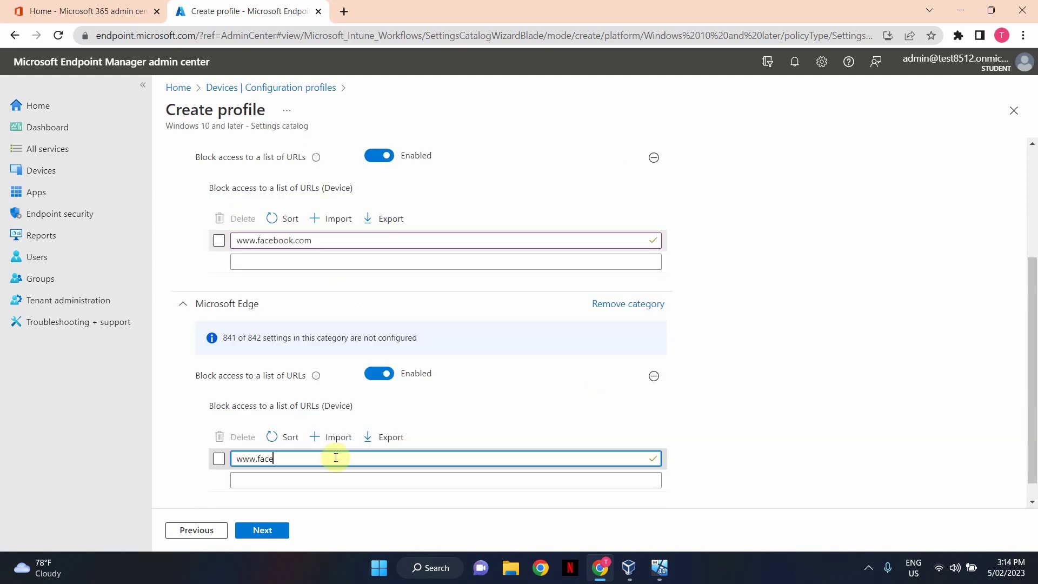
text(book.com)
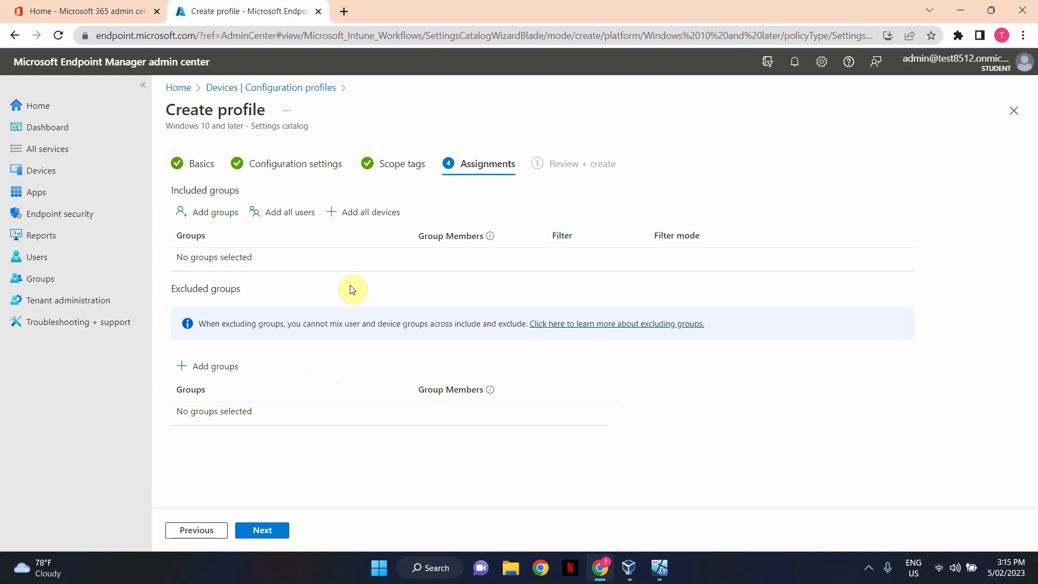
Assign the profile to All devices and continue to the Review + create summary
click(371, 217)
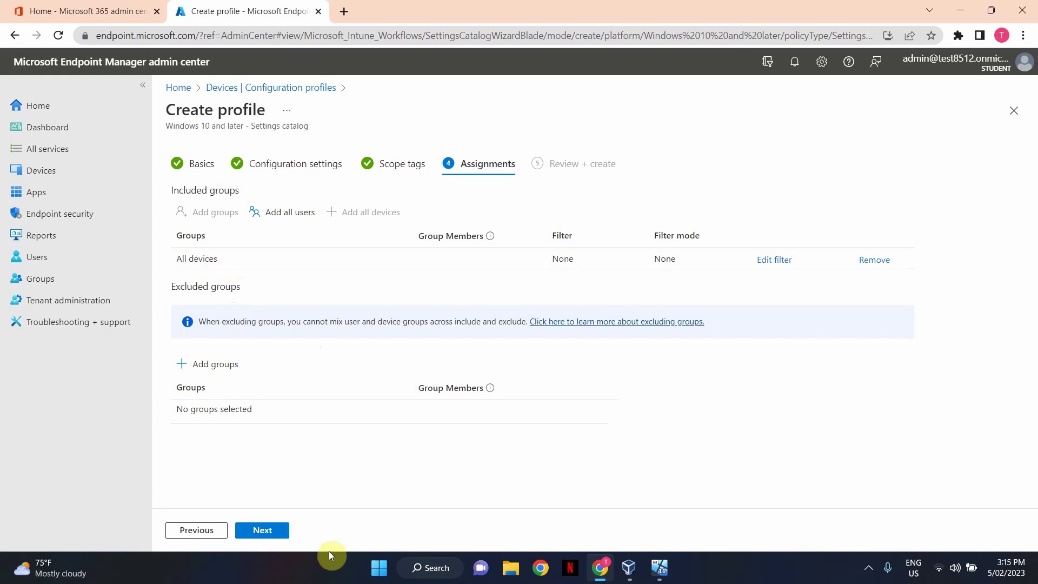
click(263, 531)
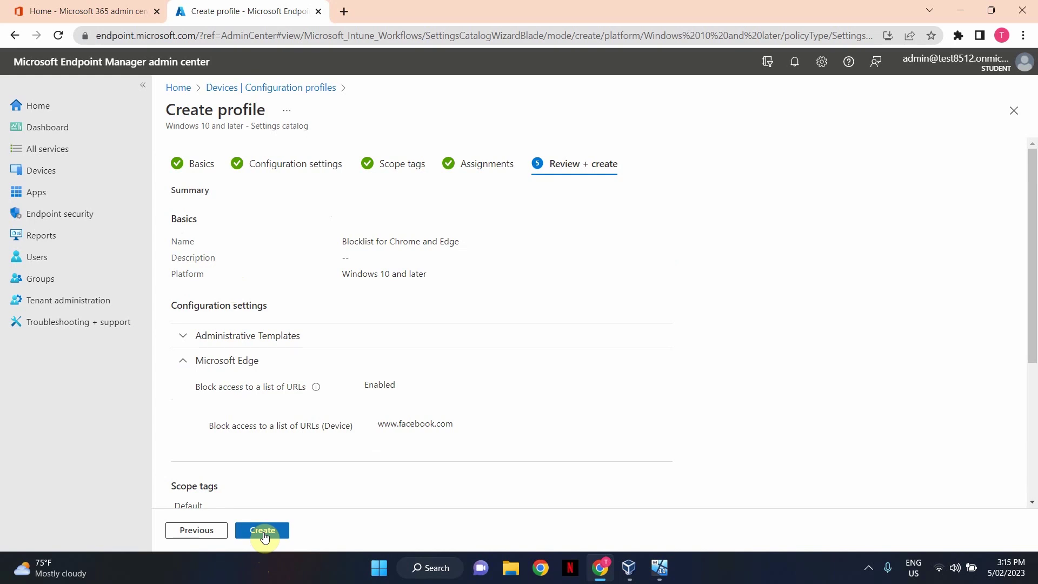
Create the 'Blocklist for Chrome and Edge' profile from the review page
click(263, 531)
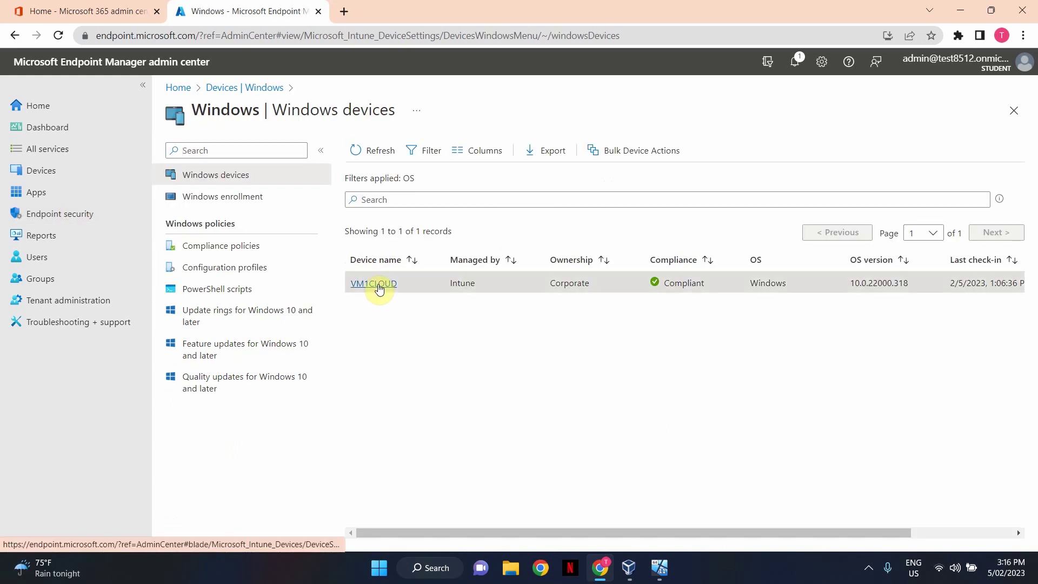
Open VM1CLOUD's device details and confirm a sync so it receives the new policy
click(379, 288)
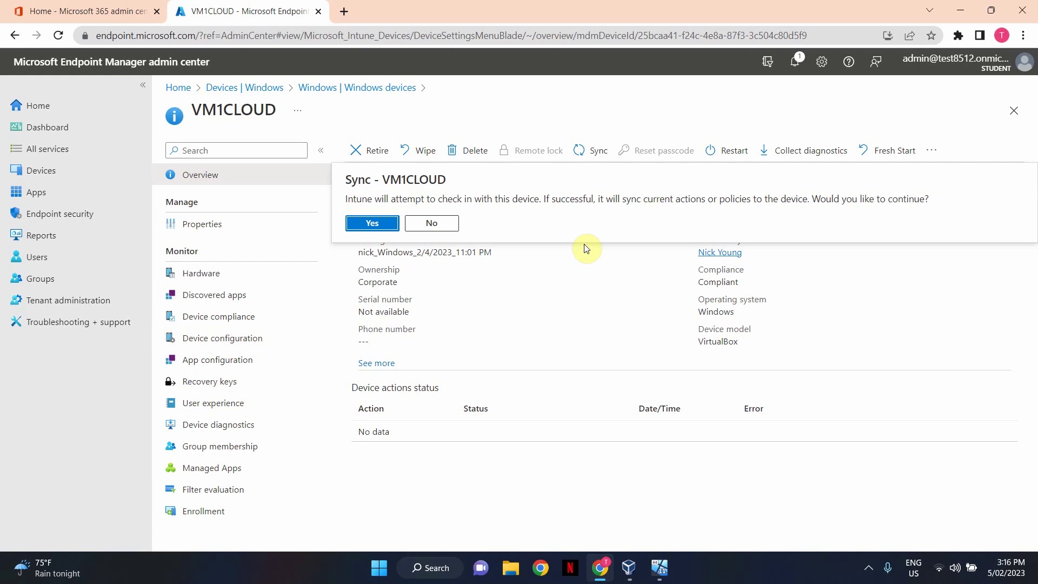
click(363, 223)
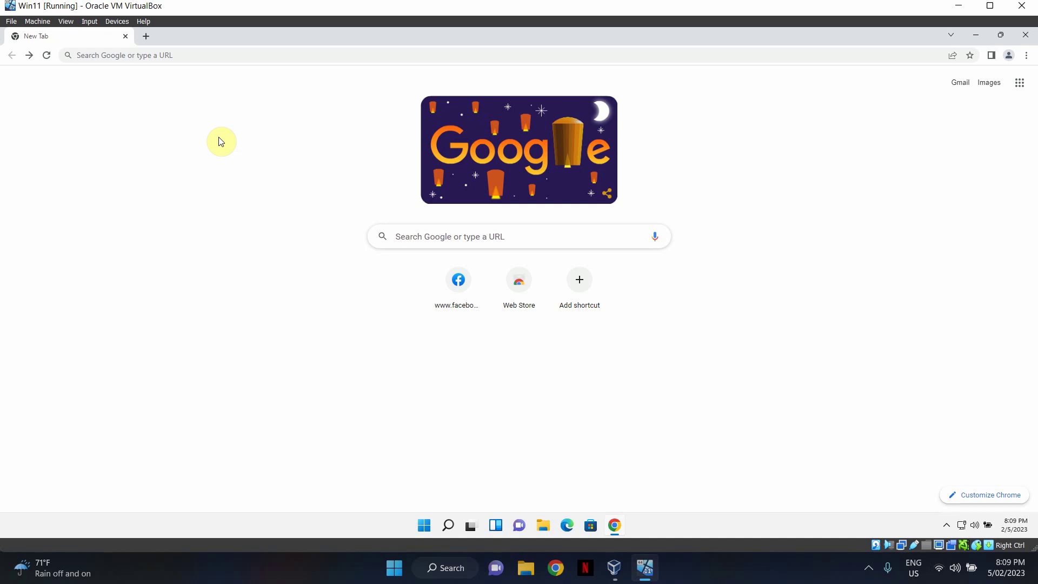
click(173, 56)
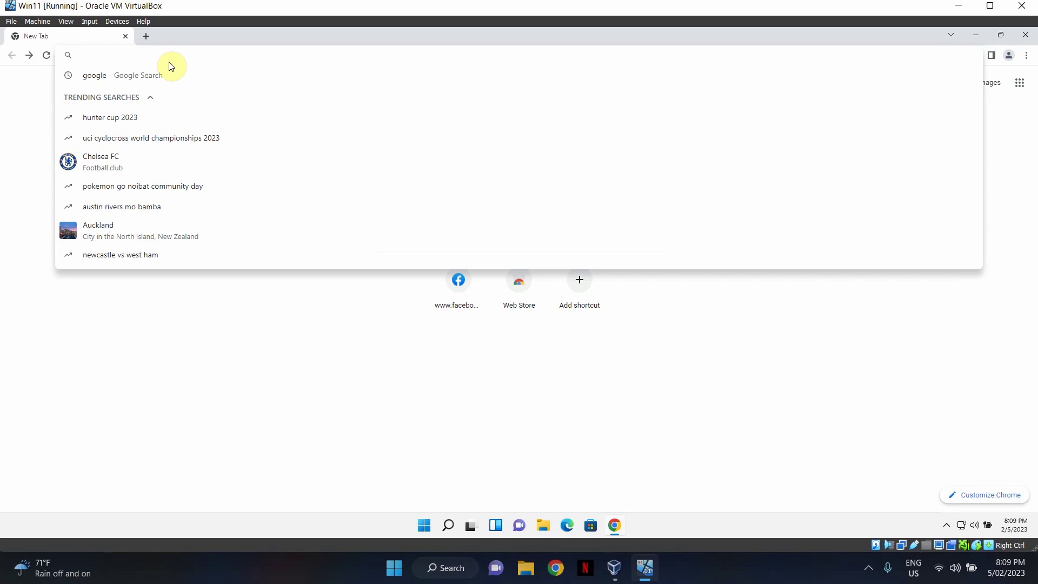
text(www.facebook.com)
key(Return)
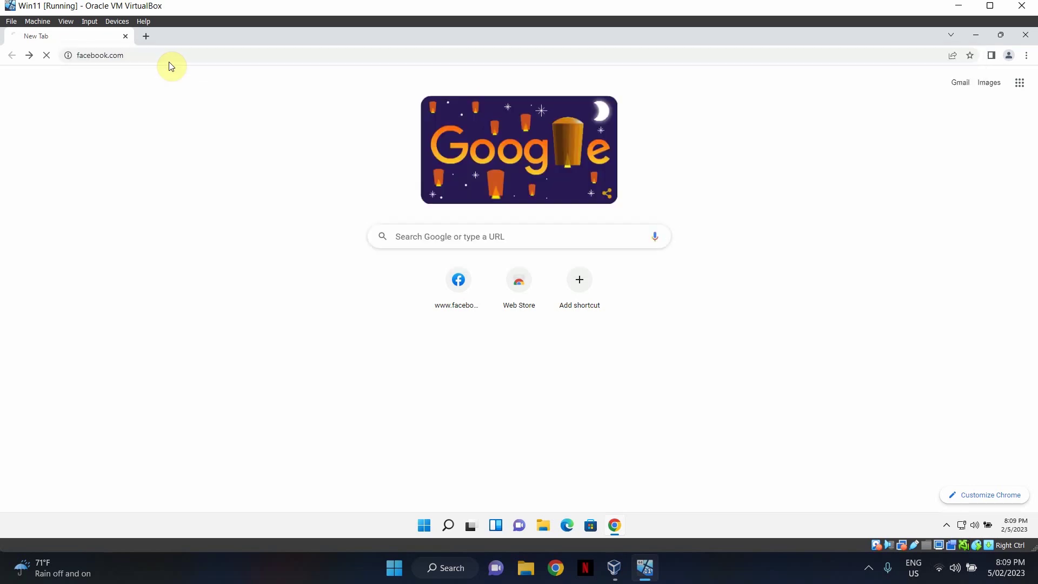